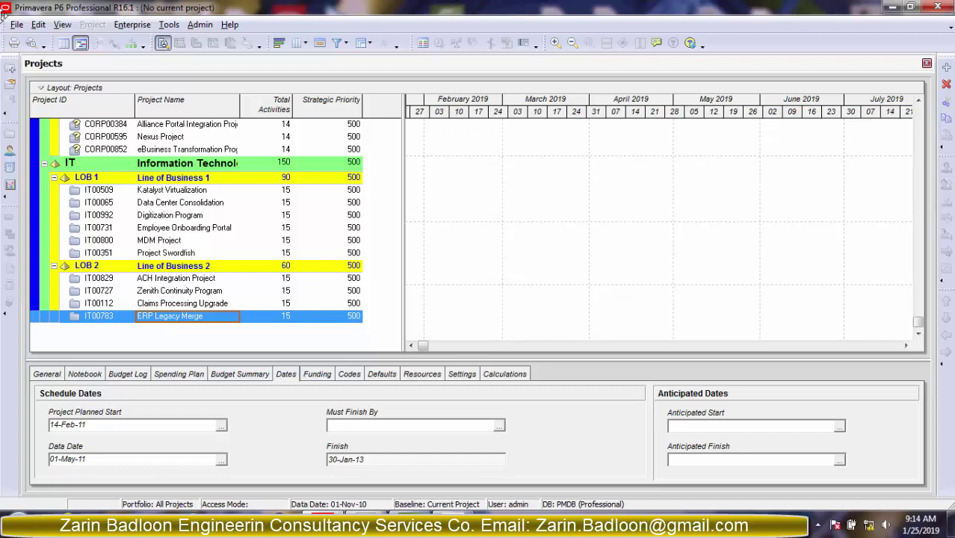
# Add a new project and keep Line of Business 2 as its EPS level.
pyautogui.click(17, 25)
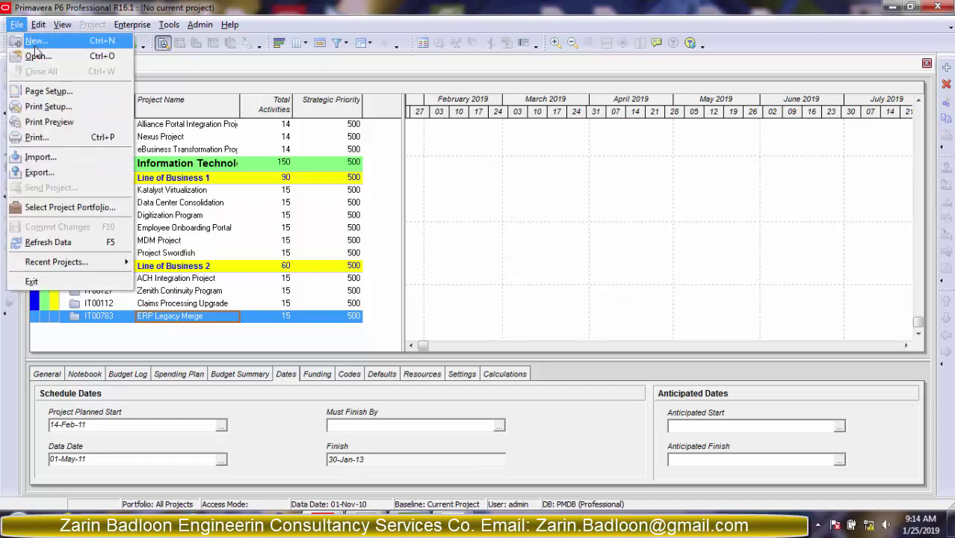
pyautogui.rightClick(171, 315)
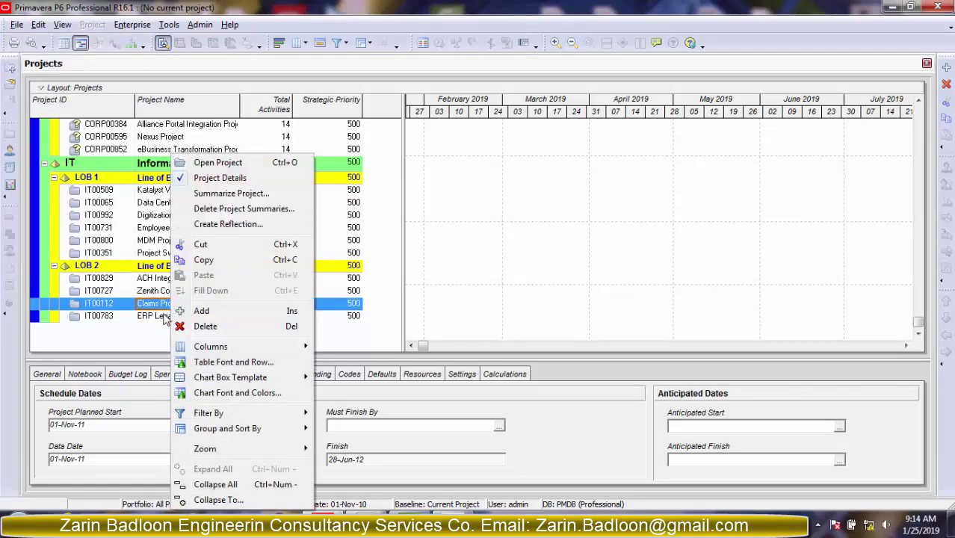
pyautogui.click(161, 314)
pyautogui.rightClick(161, 314)
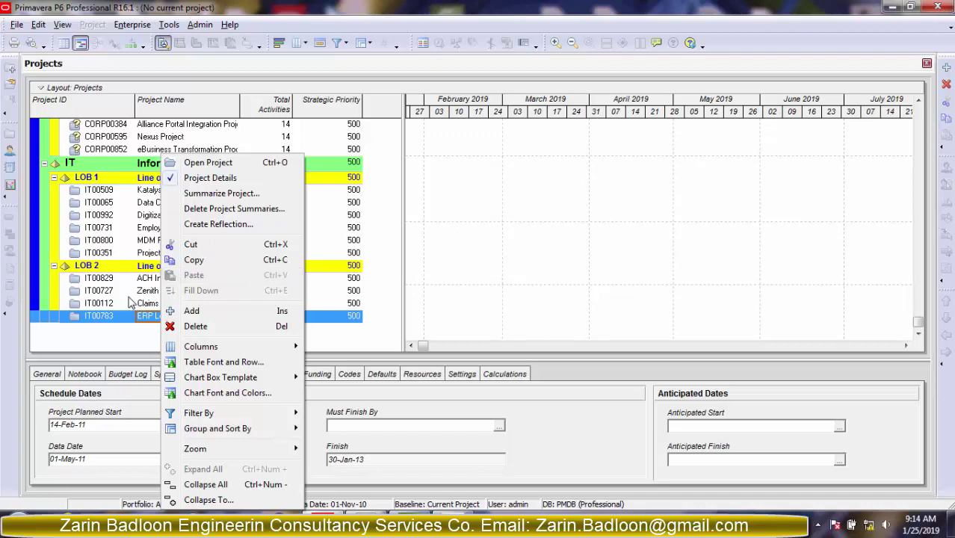
pyautogui.click(191, 311)
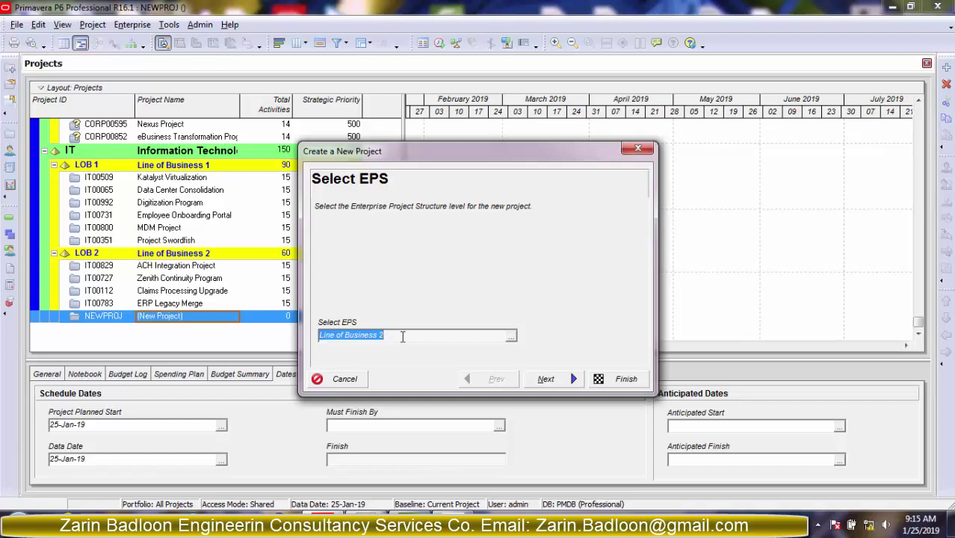
pyautogui.click(513, 338)
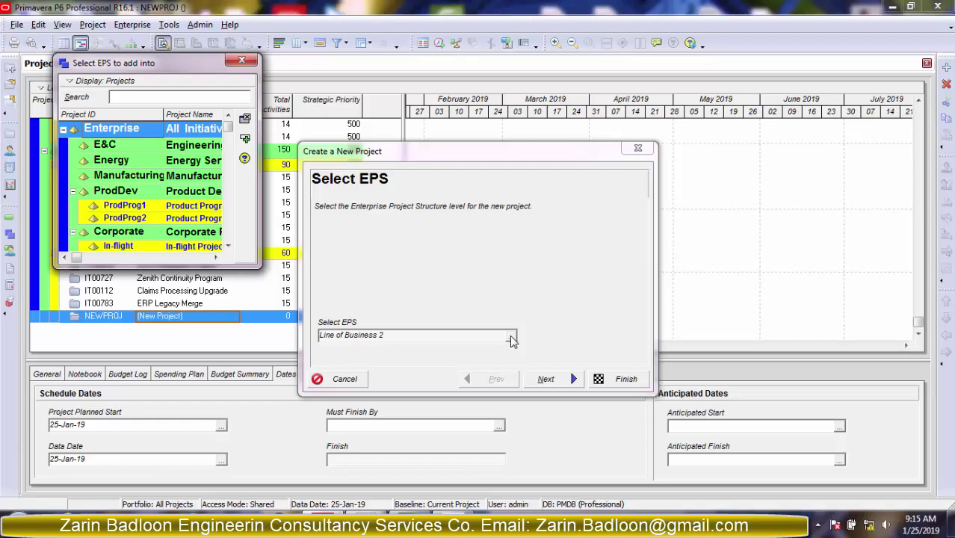
pyautogui.click(243, 64)
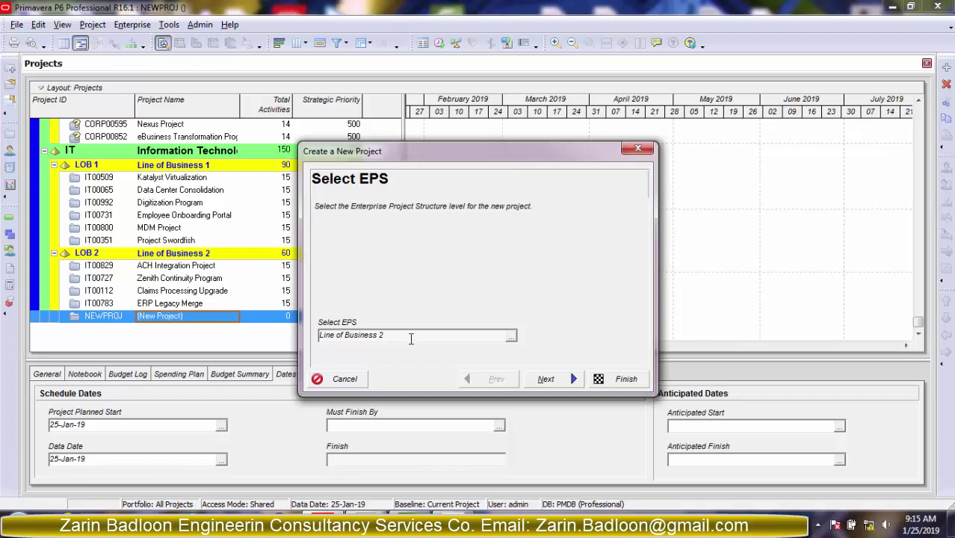
pyautogui.click(560, 381)
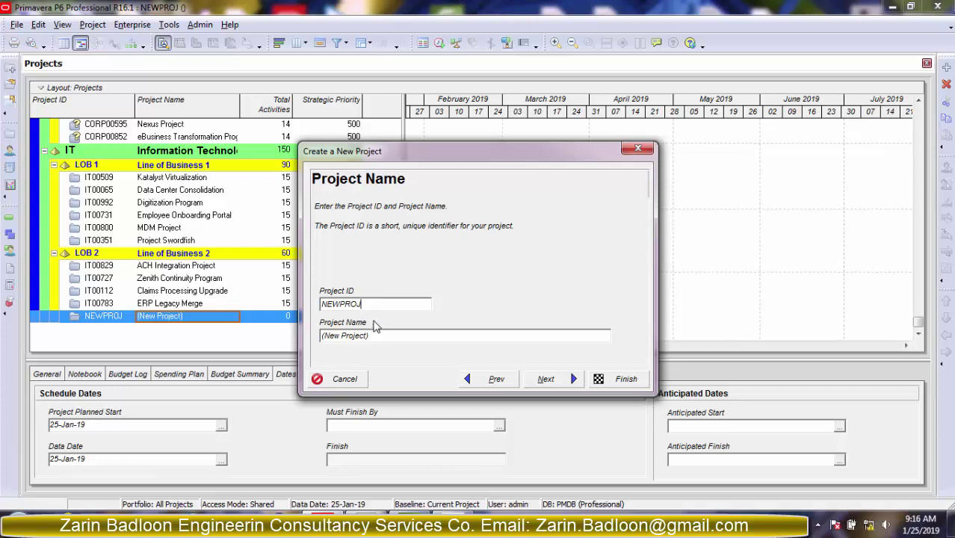
# Name the new project "Building Project", keeping NEWPROJ as its project ID.
pyautogui.click(377, 336)
pyautogui.press('BackSpace')
pyautogui.press('BackSpace')
pyautogui.press('BackSpace')
pyautogui.press('BackSpace')
pyautogui.press('BackSpace')
pyautogui.press('BackSpace')
pyautogui.press('BackSpace')
pyautogui.press('BackSpace')
pyautogui.press('BackSpace')
pyautogui.press('BackSpace')
pyautogui.press('BackSpace')
pyautogui.press('BackSpace')
pyautogui.press('BackSpace')
pyautogui.write('Building rojec')
pyautogui.press('BackSpace')
pyautogui.press('BackSpace')
pyautogui.press('BackSpace')
pyautogui.press('BackSpace')
pyautogui.press('BackSpace')
pyautogui.write('Project')
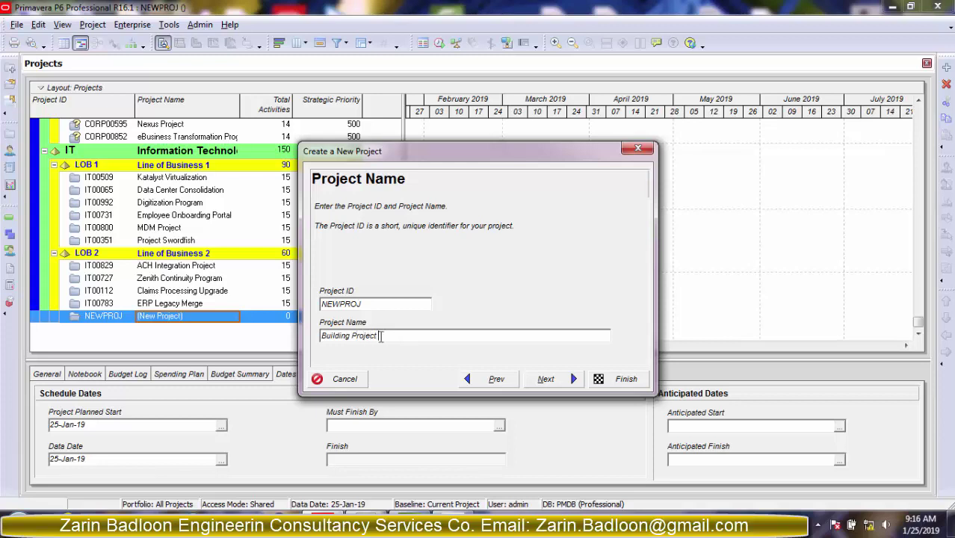
pyautogui.click(545, 379)
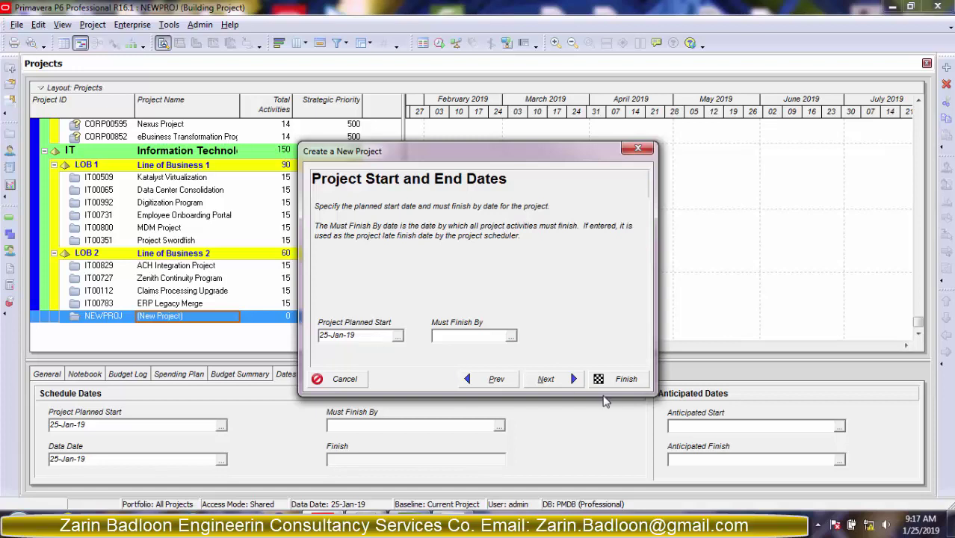
# Finish creating the project with planned start 25-Jan-19, LOB 2 as responsible manager and the Standard Rate type.
pyautogui.click(557, 385)
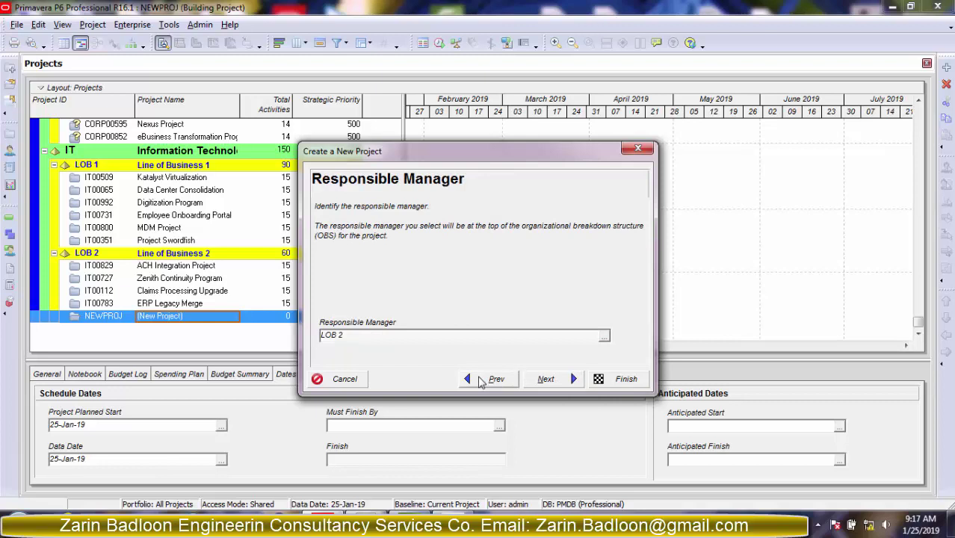
pyautogui.click(481, 380)
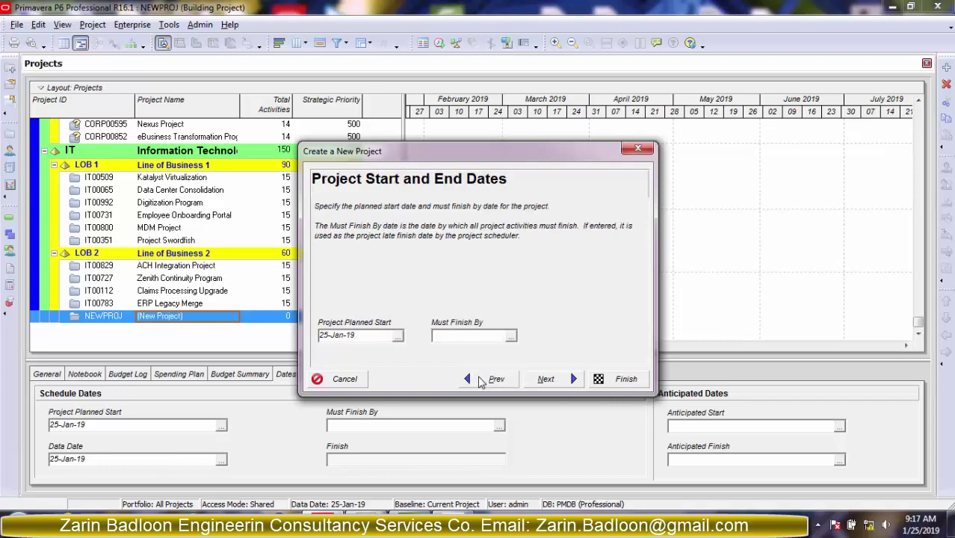
pyautogui.click(543, 382)
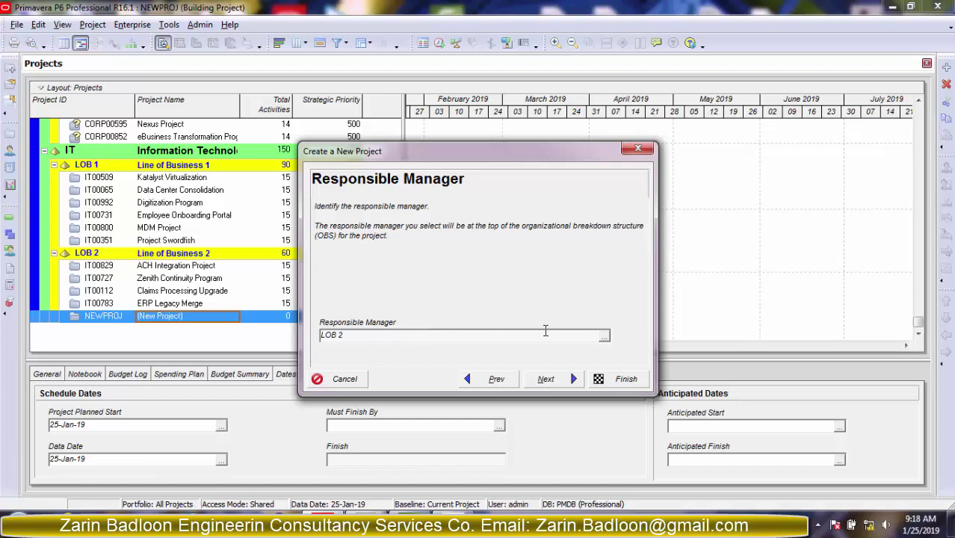
pyautogui.click(605, 337)
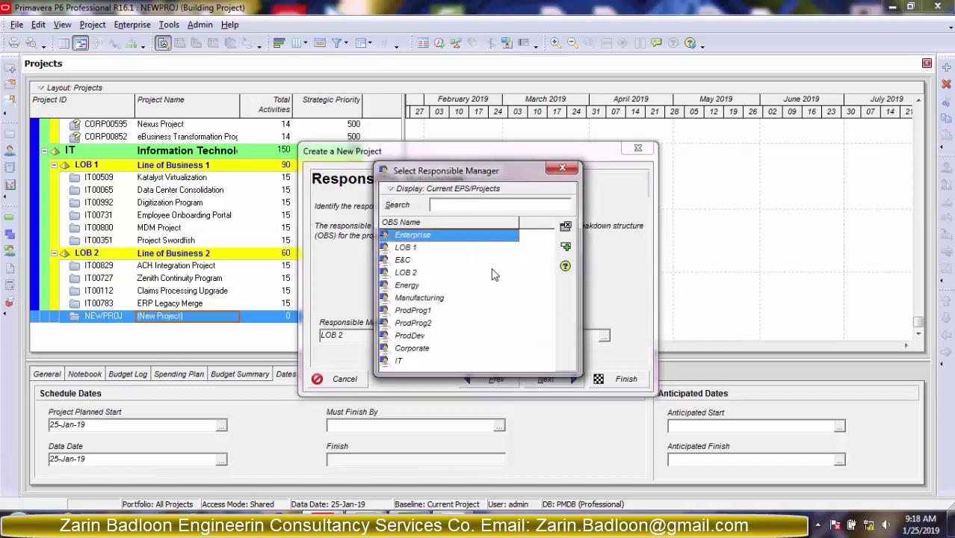
pyautogui.click(564, 228)
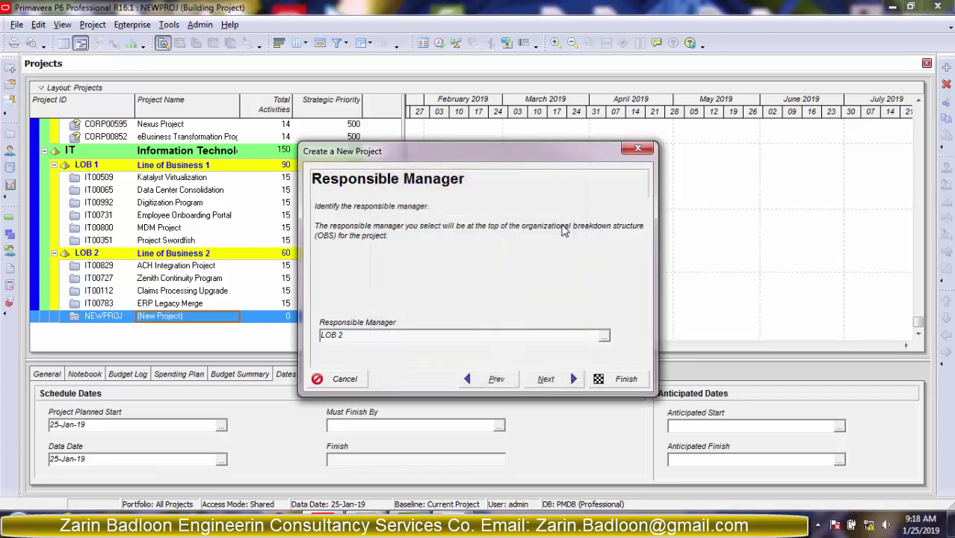
pyautogui.click(545, 379)
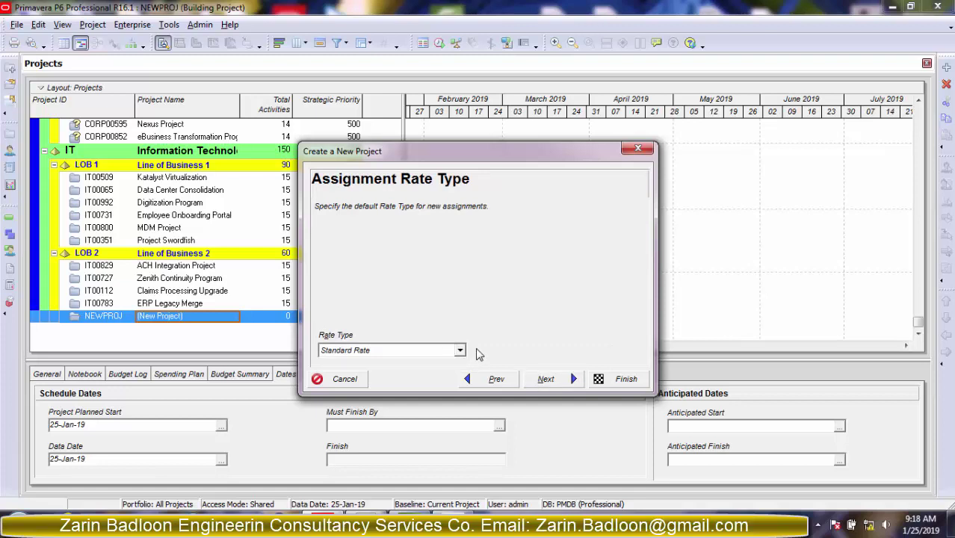
pyautogui.click(546, 381)
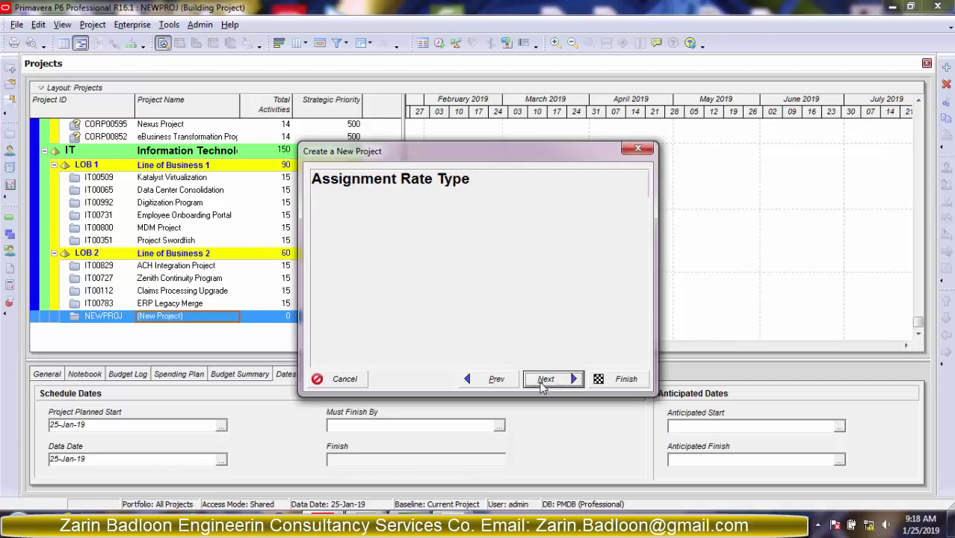
pyautogui.click(620, 379)
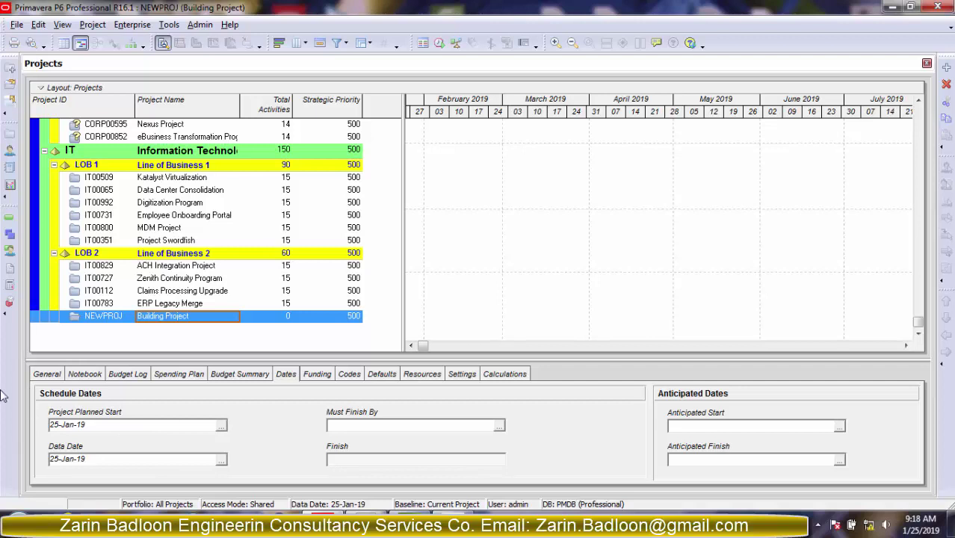
# Review the Building Project's general details, including the status and check-out status options and the web site URL field.
pyautogui.click(52, 379)
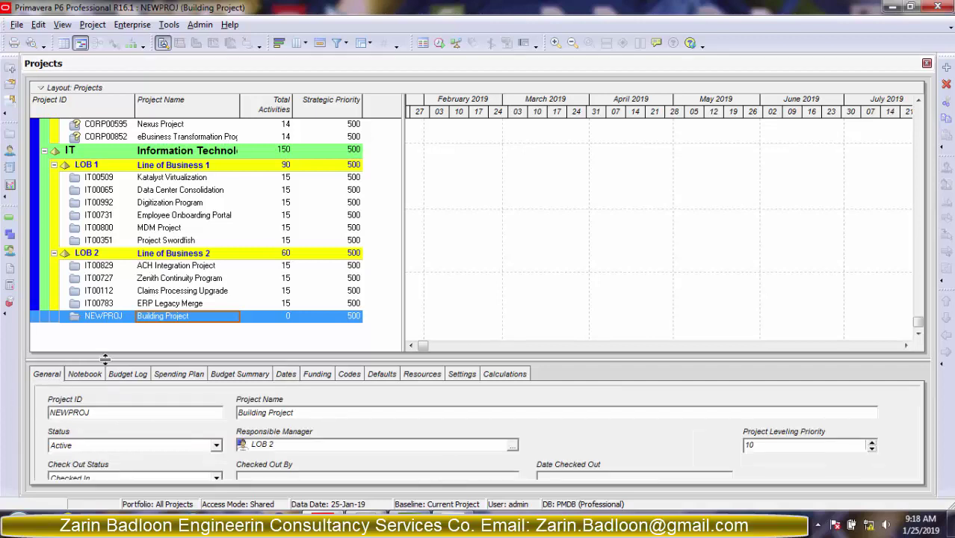
pyautogui.moveTo(105, 358); pyautogui.dragTo(104, 334)
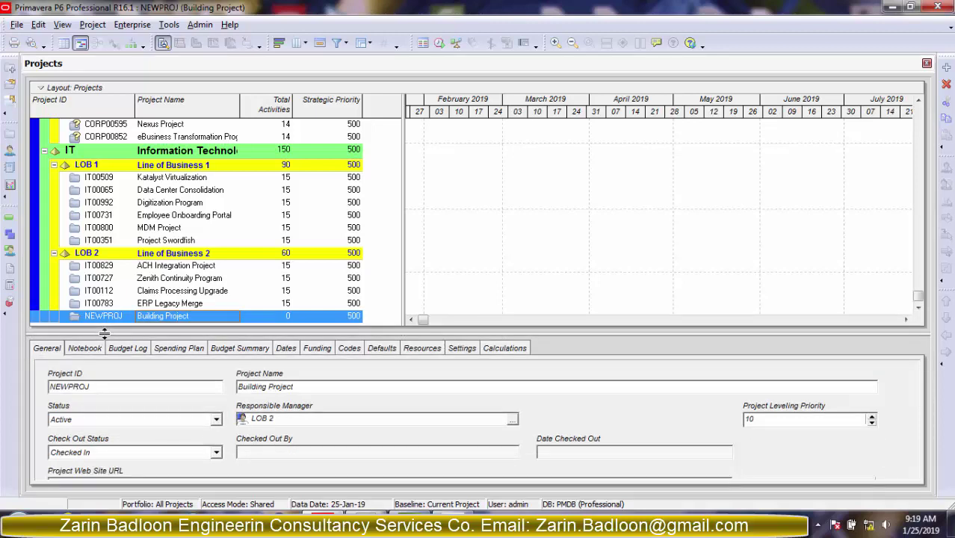
pyautogui.click(98, 386)
pyautogui.click(90, 419)
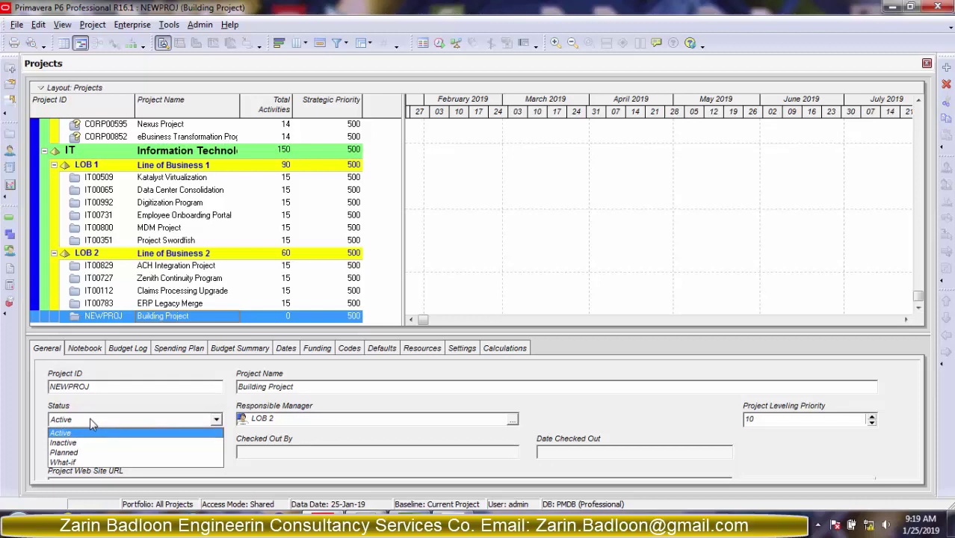
pyautogui.click(90, 419)
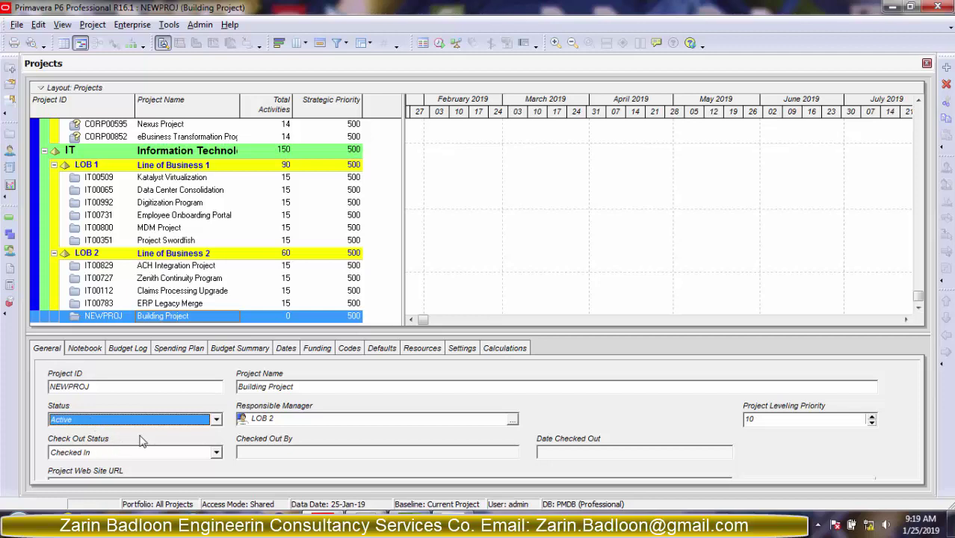
pyautogui.click(314, 388)
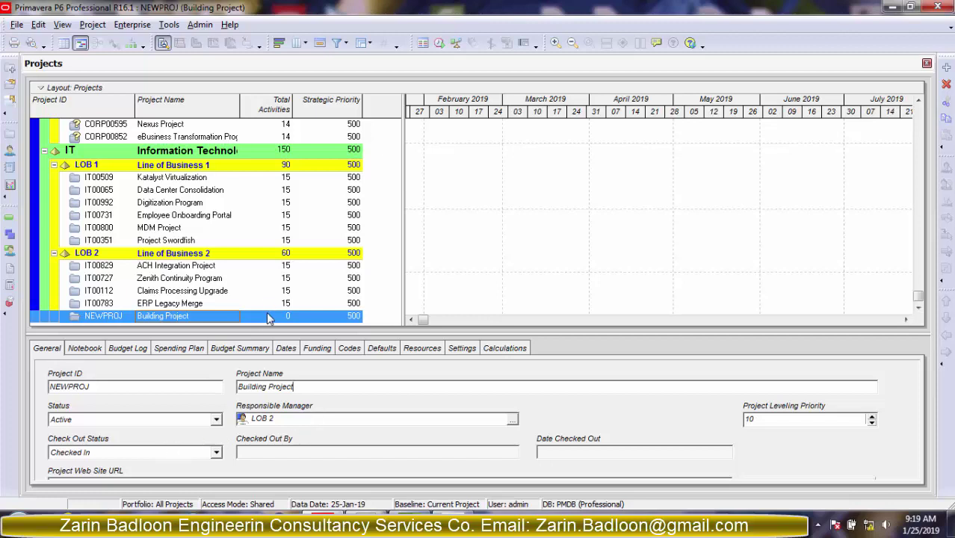
pyautogui.moveTo(268, 333); pyautogui.dragTo(265, 312)
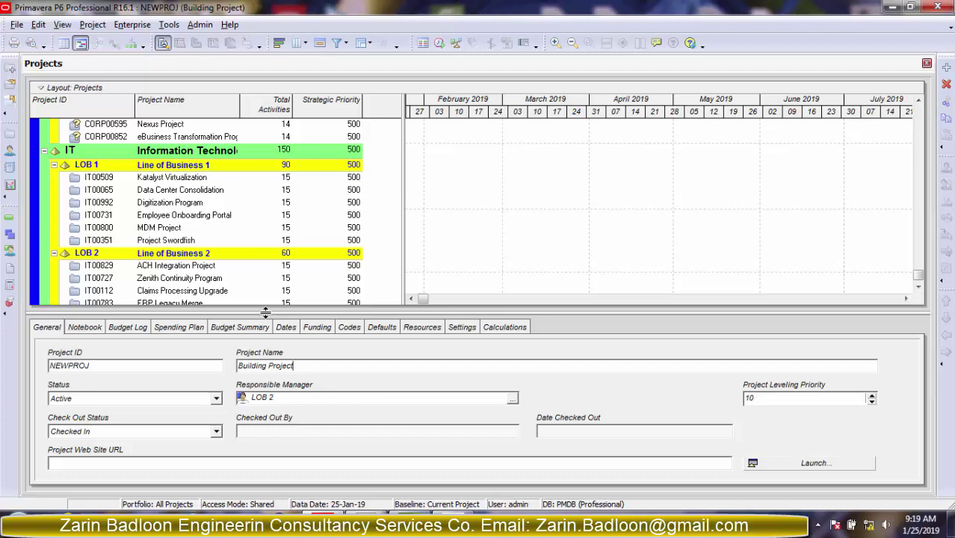
pyautogui.click(216, 432)
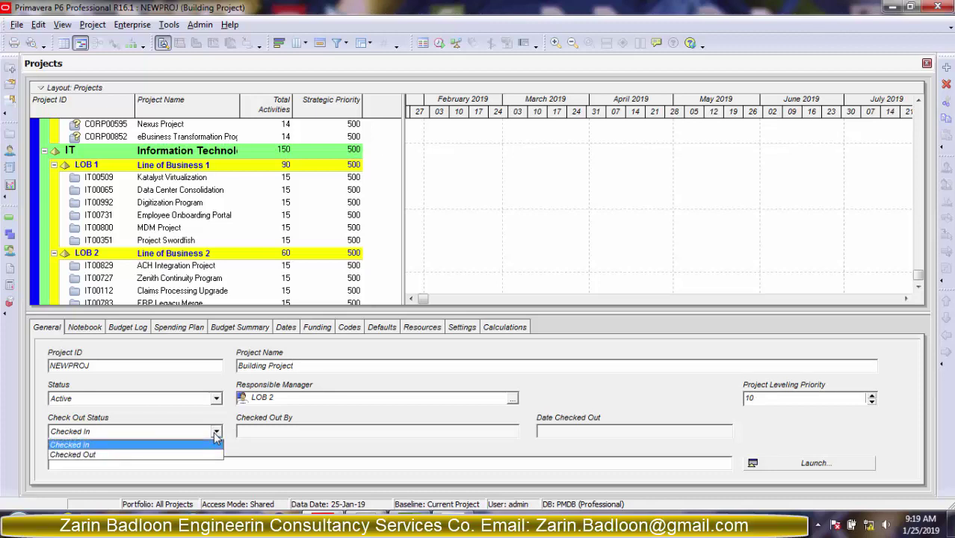
pyautogui.click(215, 434)
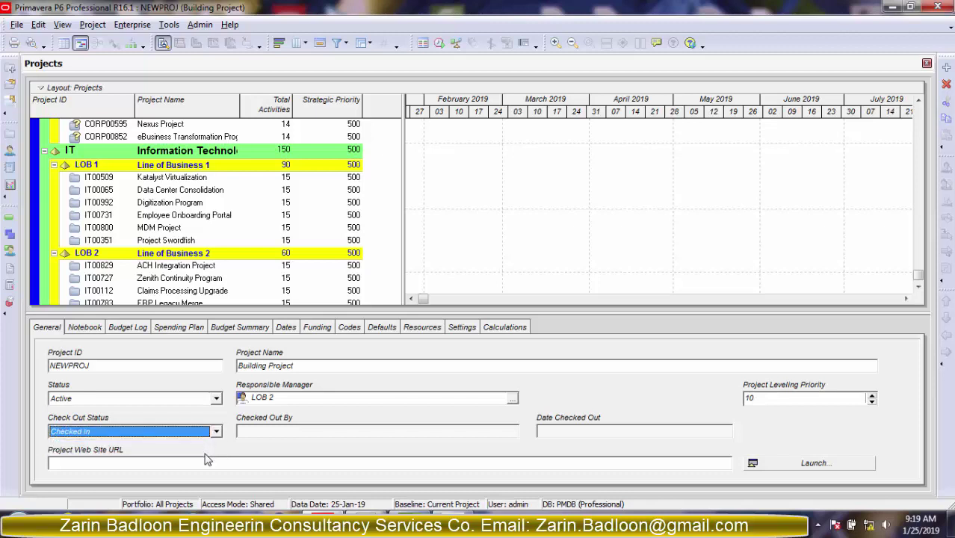
pyautogui.click(205, 461)
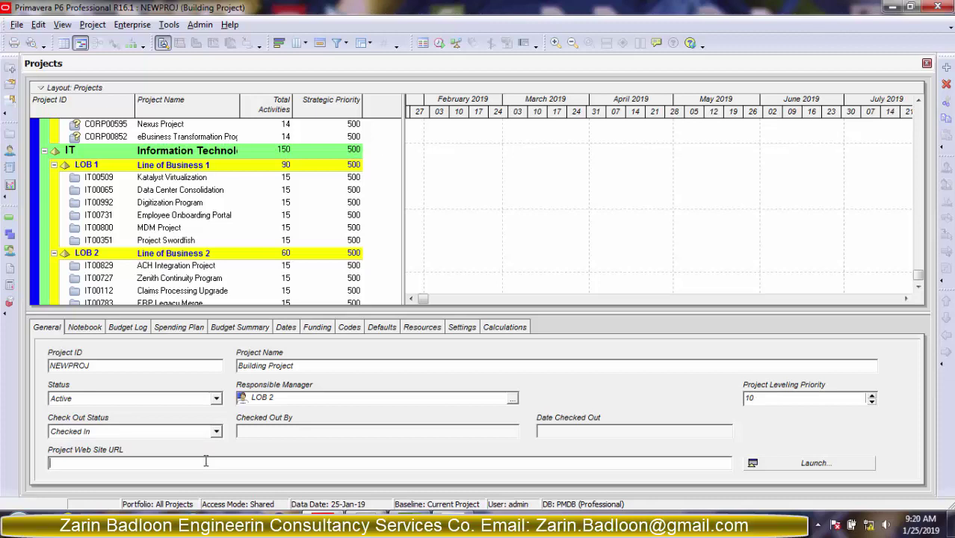
pyautogui.click(161, 369)
# Look through the notebook topics available for the Building Project, then close the list without assigning one.
pyautogui.click(93, 328)
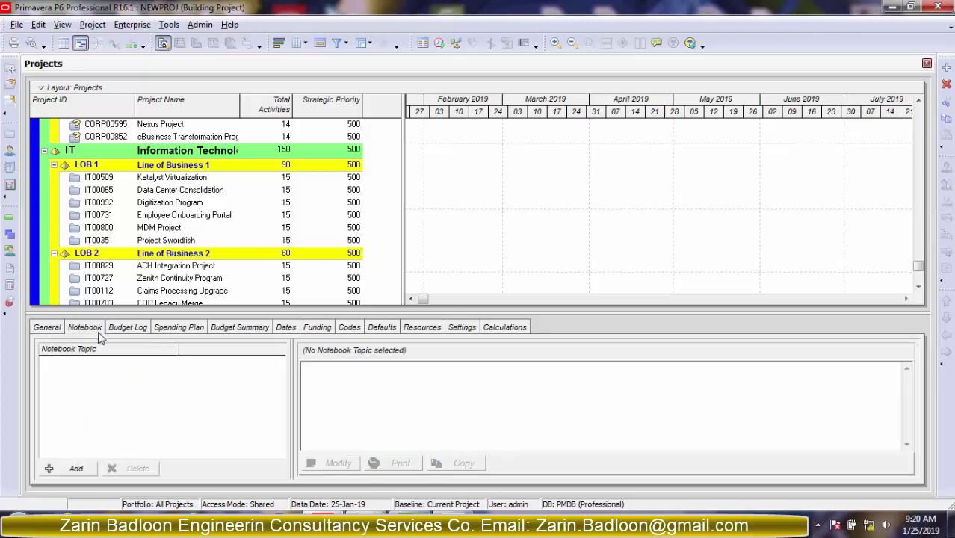
pyautogui.click(75, 468)
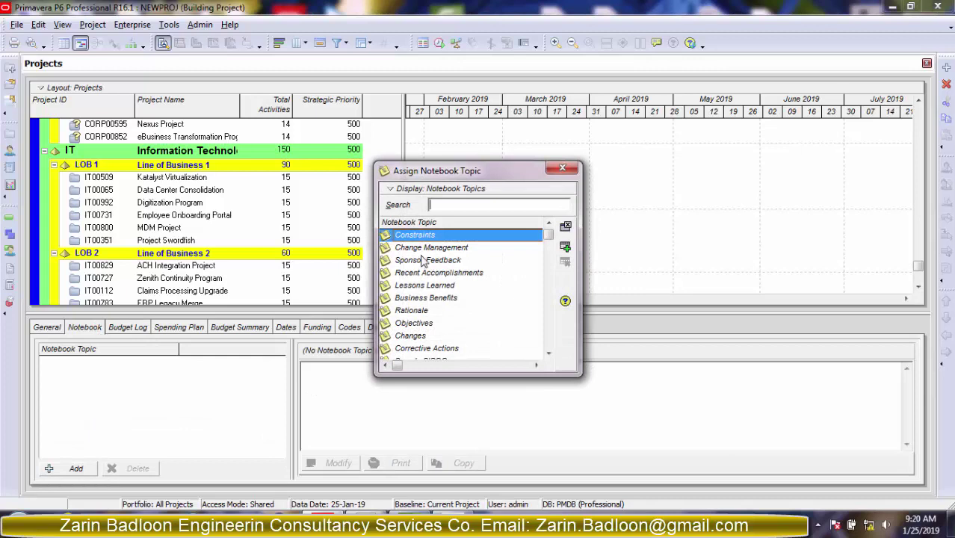
pyautogui.press('Down')
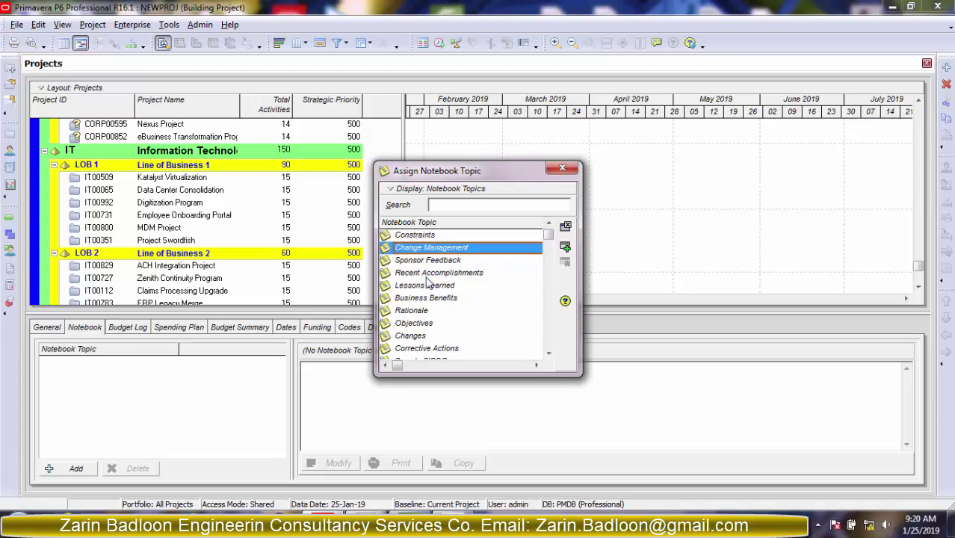
pyautogui.click(565, 225)
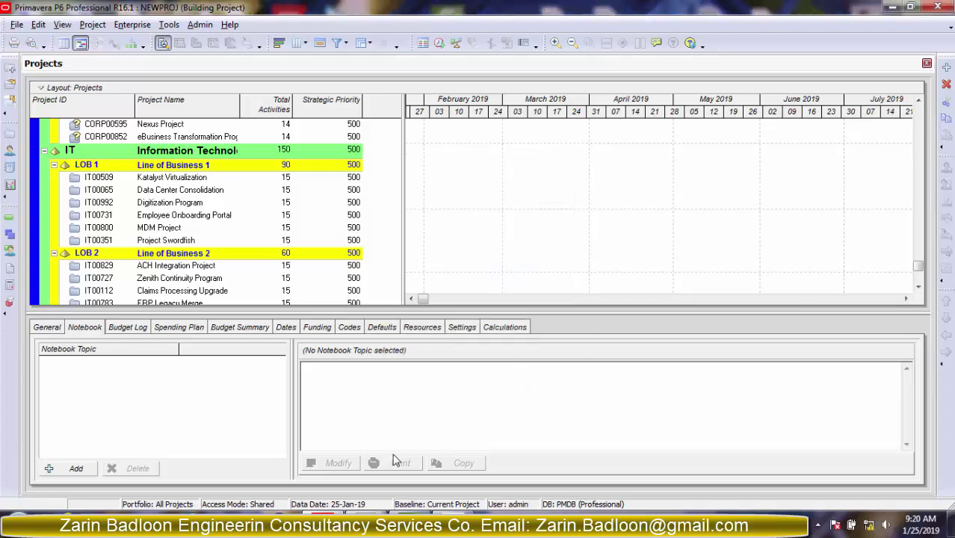
# Set the Building Project's original budget to 10000 in its budget log.
pyautogui.click(124, 329)
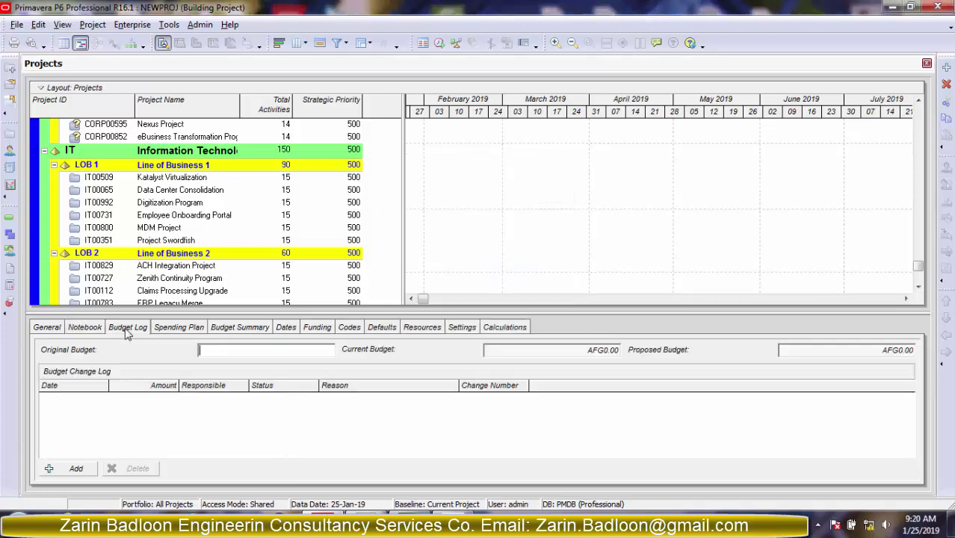
pyautogui.click(224, 348)
pyautogui.click(200, 278)
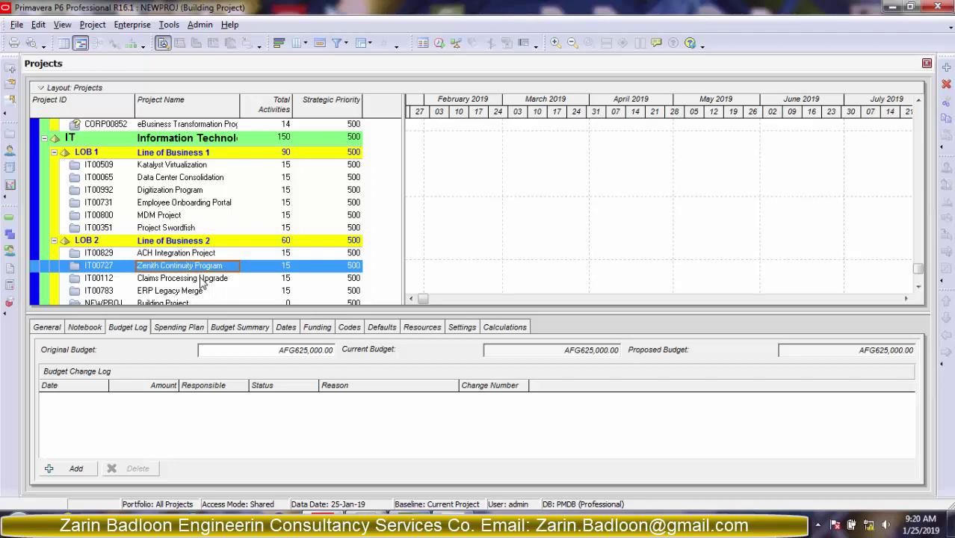
pyautogui.press('Down')
pyautogui.press('Down')
pyautogui.press('Down')
pyautogui.click(238, 351)
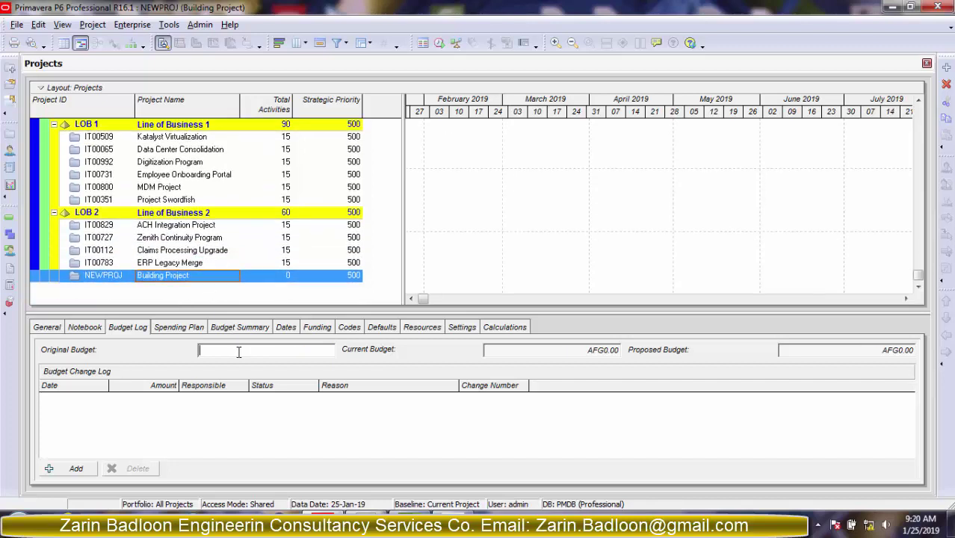
pyautogui.write('10000')
# Examine the current, unallocated and distributed budget figures in the Building Project's budget summary.
pyautogui.click(234, 329)
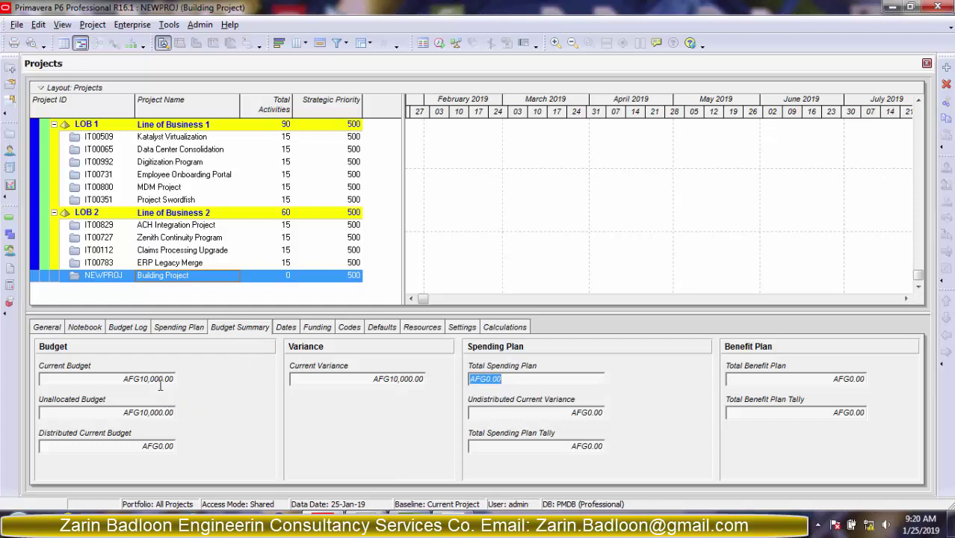
pyautogui.click(158, 412)
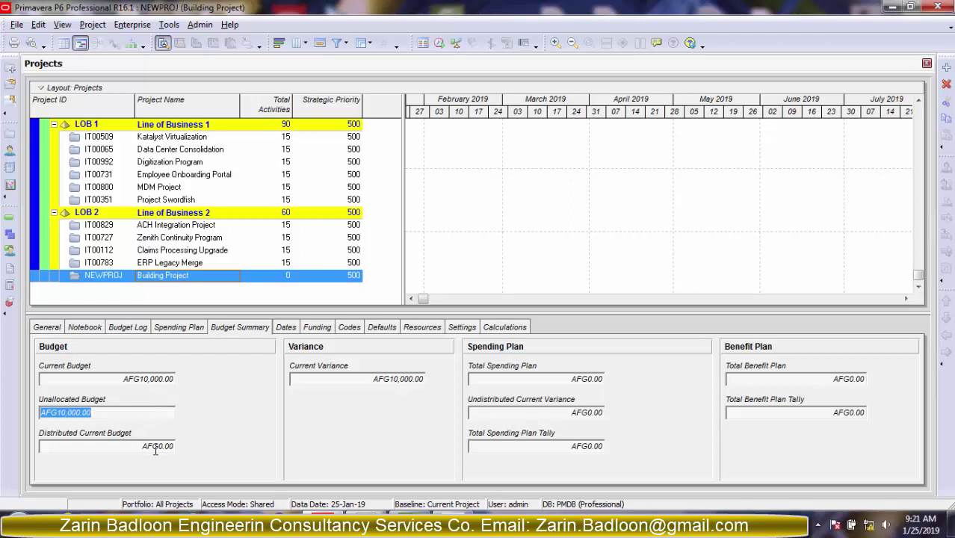
# Examine the distributed current budget, current variance and undistributed current variance in the Building Project's budget summary.
pyautogui.click(158, 447)
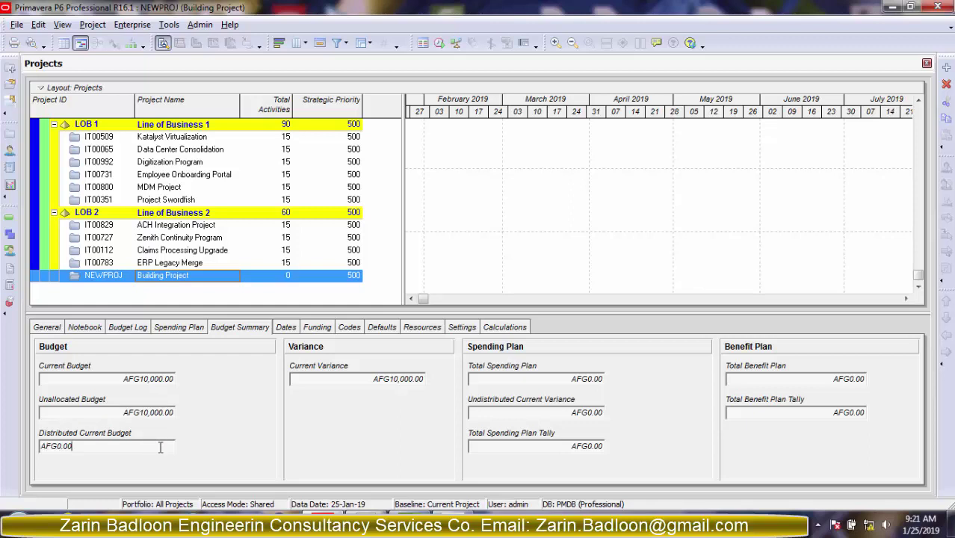
pyautogui.click(372, 379)
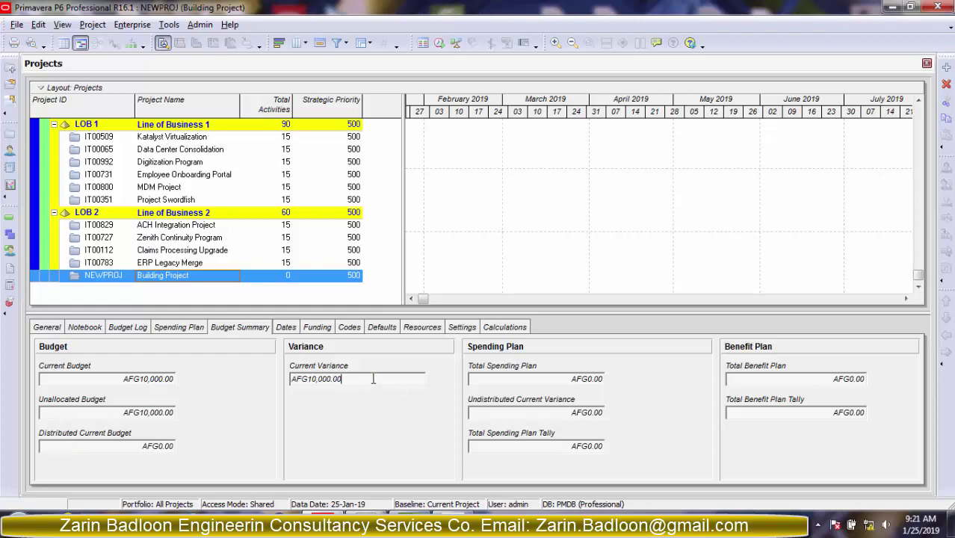
pyautogui.doubleClick(373, 379)
pyautogui.click(373, 379)
pyautogui.click(560, 414)
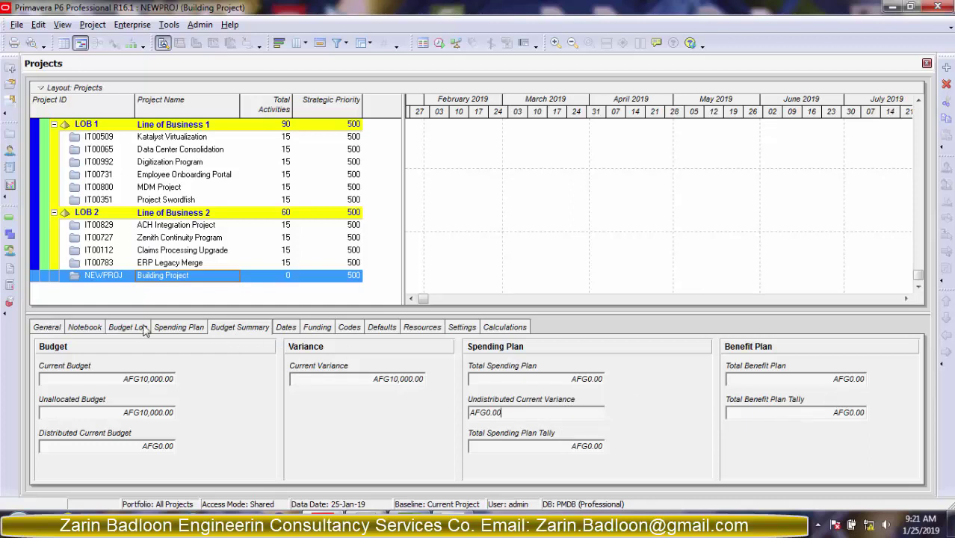
# Review the Building Project's schedule dates, funding sources and project code assignments.
pyautogui.click(284, 331)
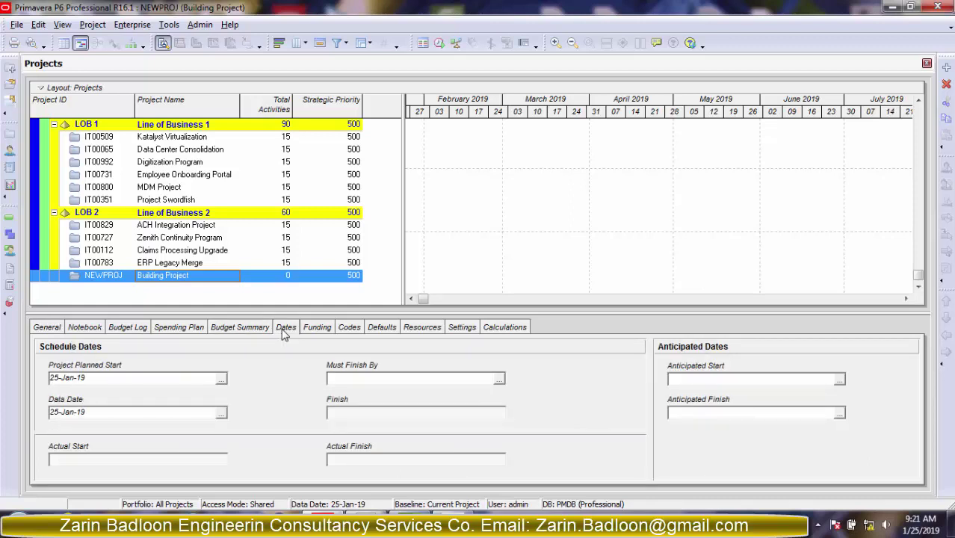
pyautogui.click(75, 413)
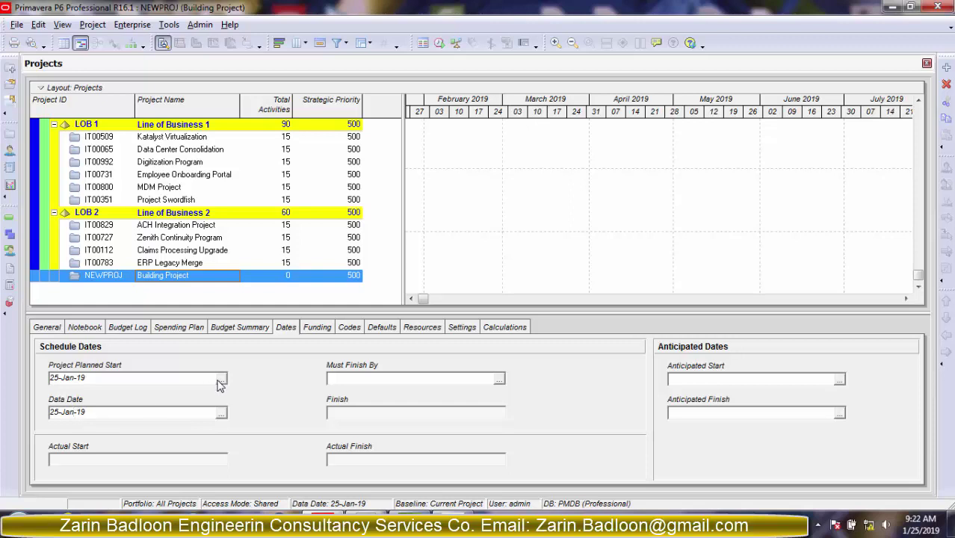
pyautogui.click(325, 333)
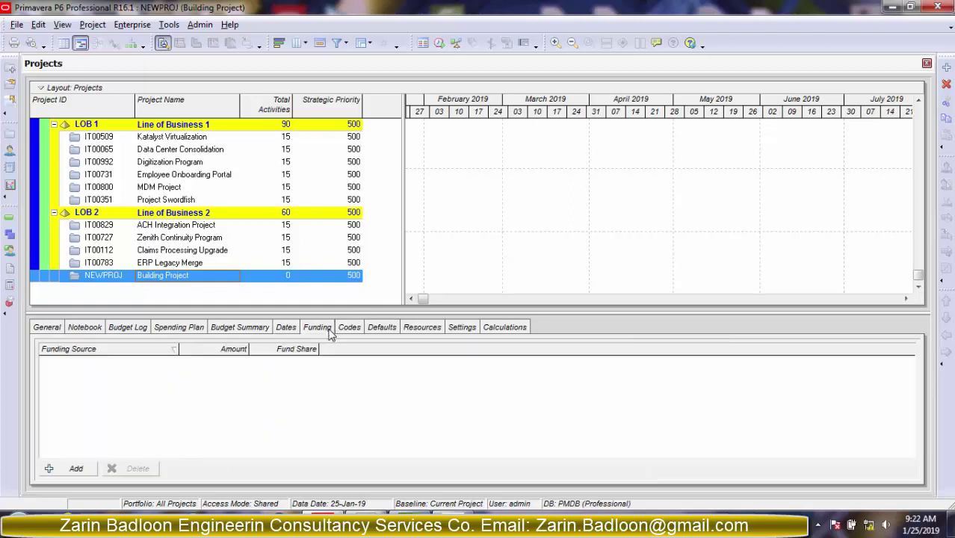
pyautogui.click(351, 332)
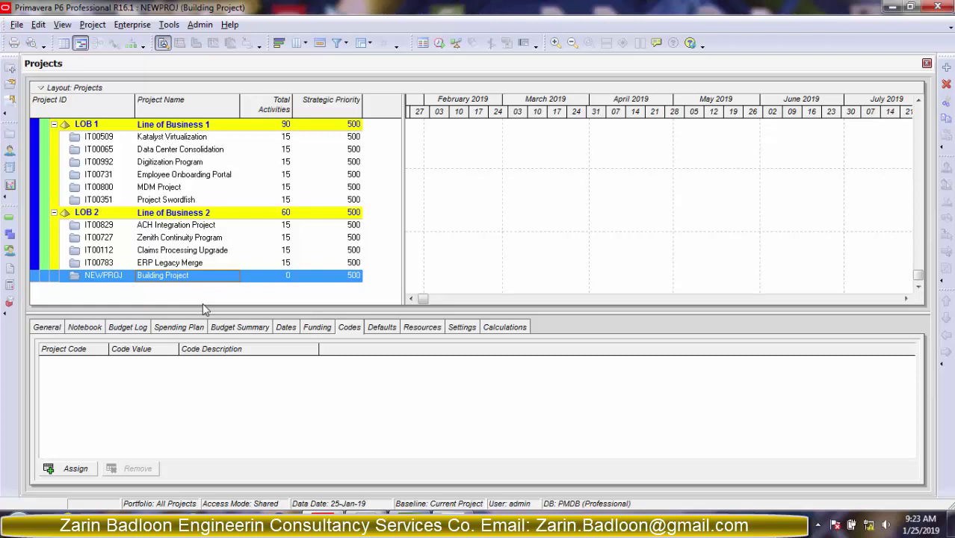
# In the Building Project's defaults for new activities, enter A as the activity ID prefix.
pyautogui.click(374, 330)
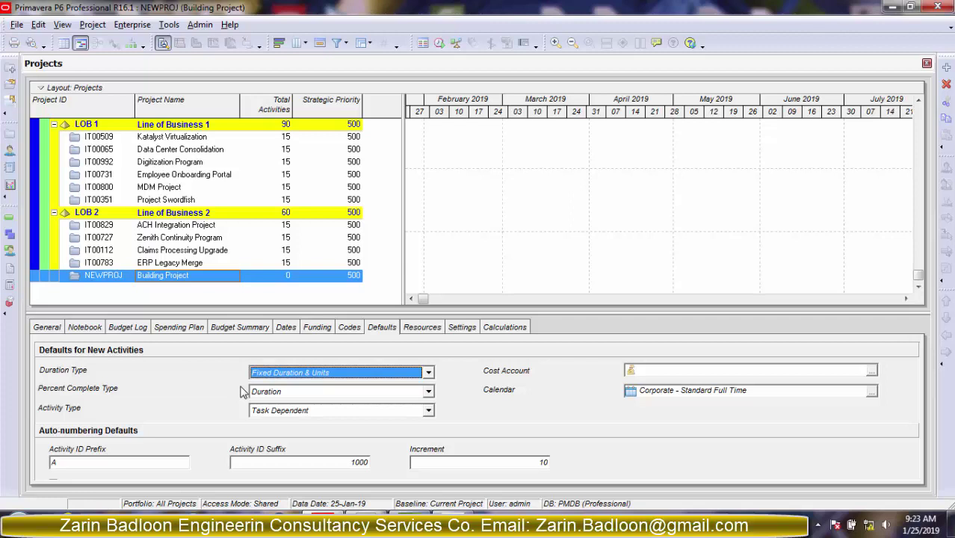
pyautogui.click(165, 460)
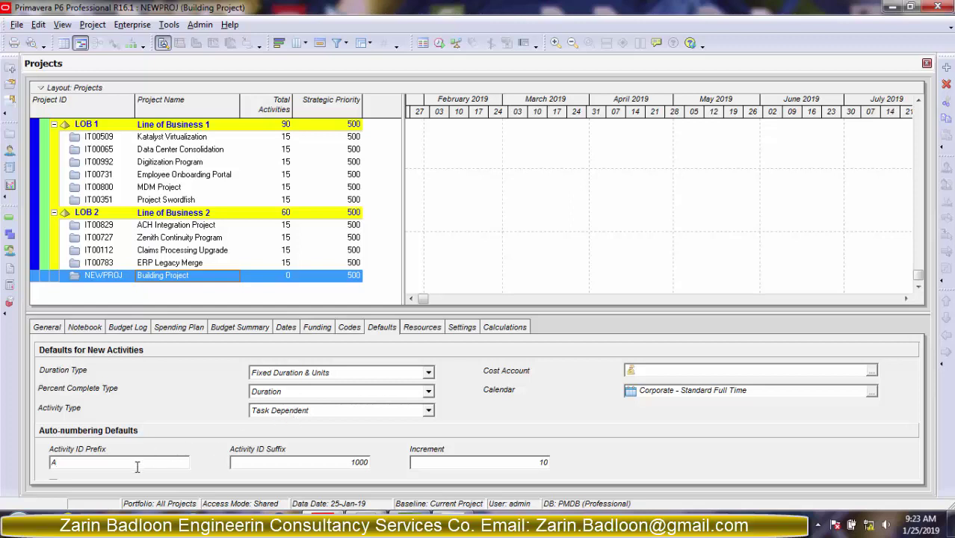
pyautogui.click(270, 462)
pyautogui.click(472, 465)
pyautogui.click(74, 464)
pyautogui.doubleClick(74, 463)
pyautogui.write('R')
pyautogui.press('BackSpace')
pyautogui.write('A')
# Set the auto-numbering increment for the Building Project's activity IDs to 5.
pyautogui.click(277, 464)
pyautogui.click(439, 464)
pyautogui.press('BackSpace')
pyautogui.press('BackSpace')
pyautogui.write('0')
pyautogui.press('BackSpace')
pyautogui.write('5')
# Review the Building Project's resource assignment defaults, project settings and calculation options.
pyautogui.click(420, 329)
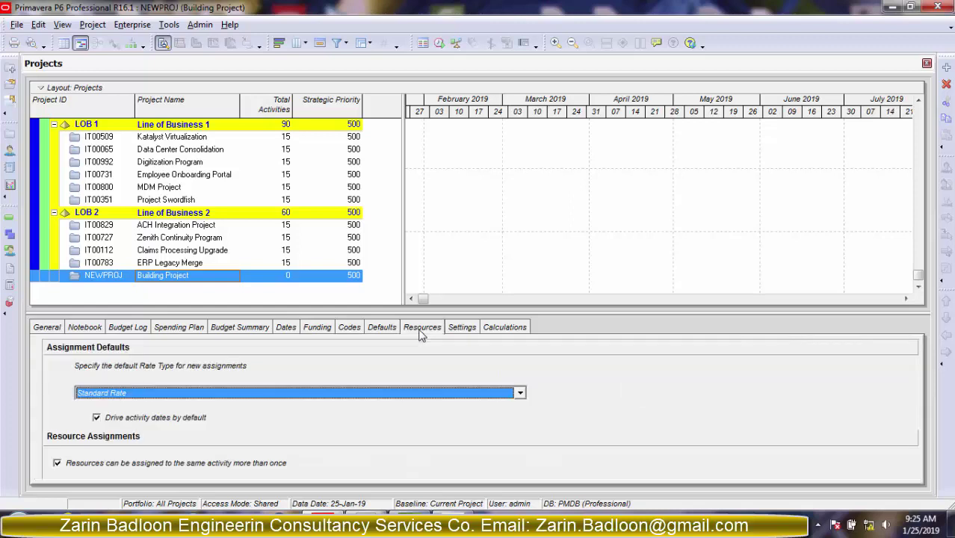
pyautogui.click(460, 328)
pyautogui.click(494, 329)
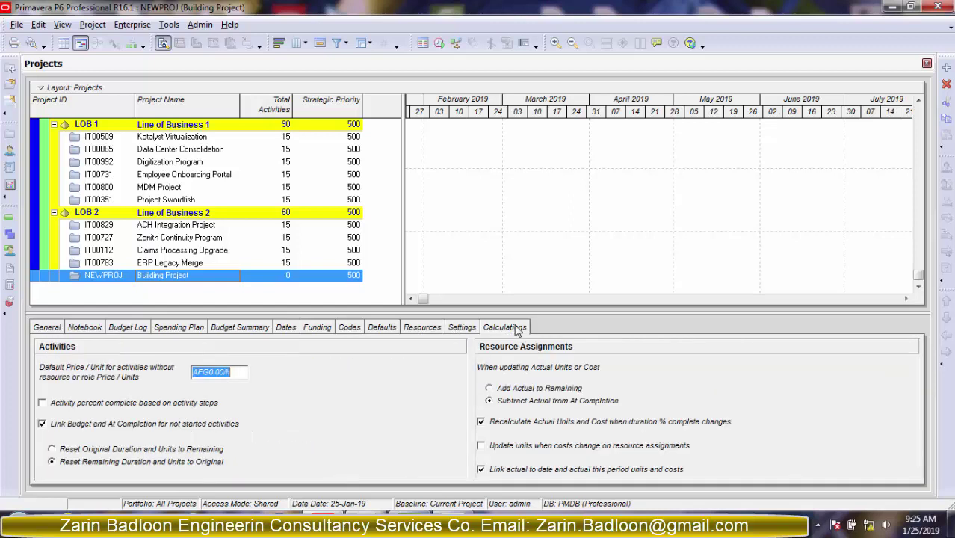
pyautogui.click(459, 330)
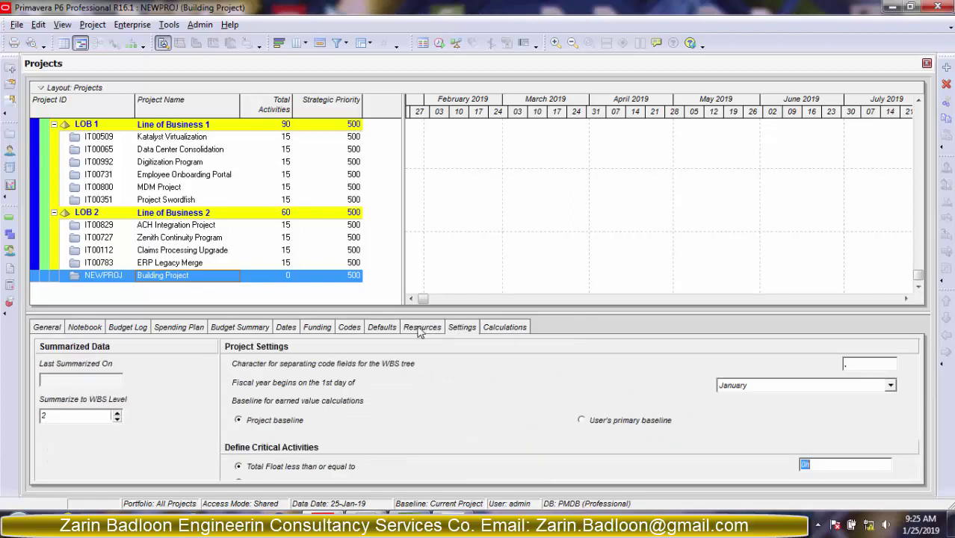
pyautogui.click(412, 330)
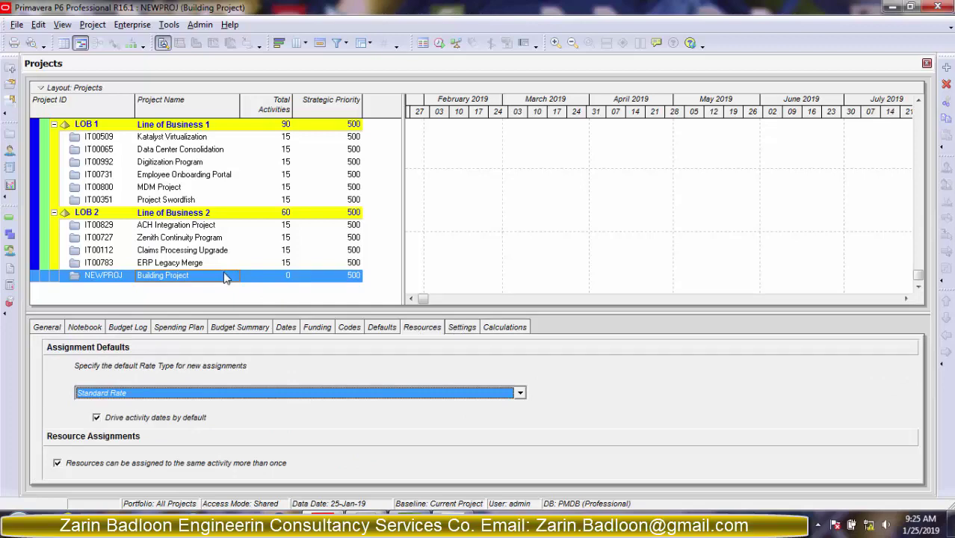
# Open the Building Project from the project list under Line of Business 2.
pyautogui.rightClick(227, 277)
pyautogui.click(266, 162)
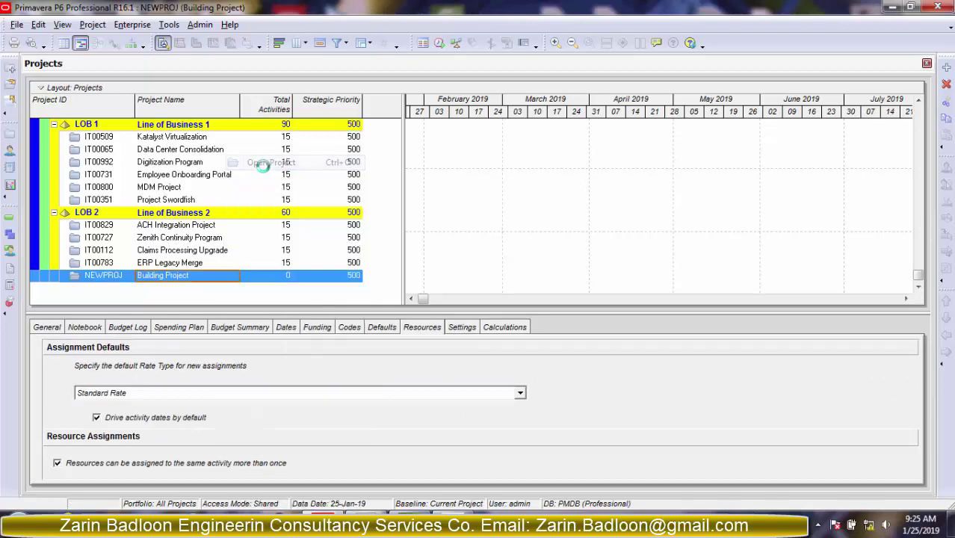